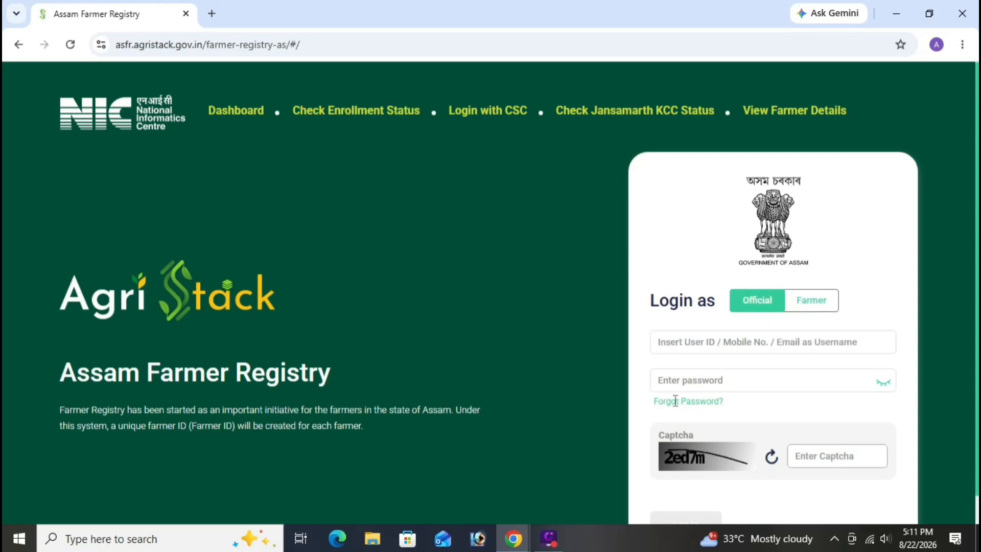
Switch the login card to Farmer login and try Login with CSC
{"action": "left_click", "coordinate": [801, 305]}
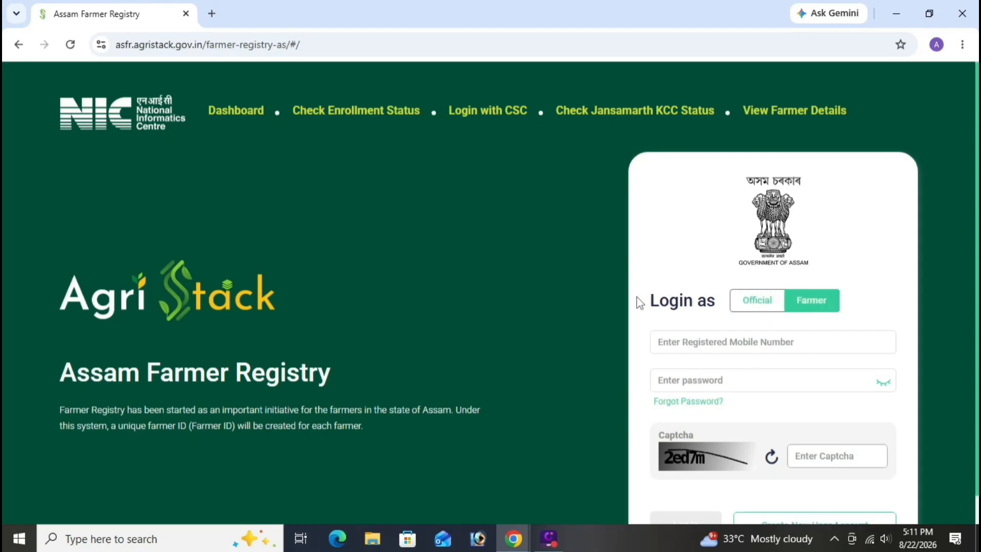
{"action": "left_click", "coordinate": [504, 111]}
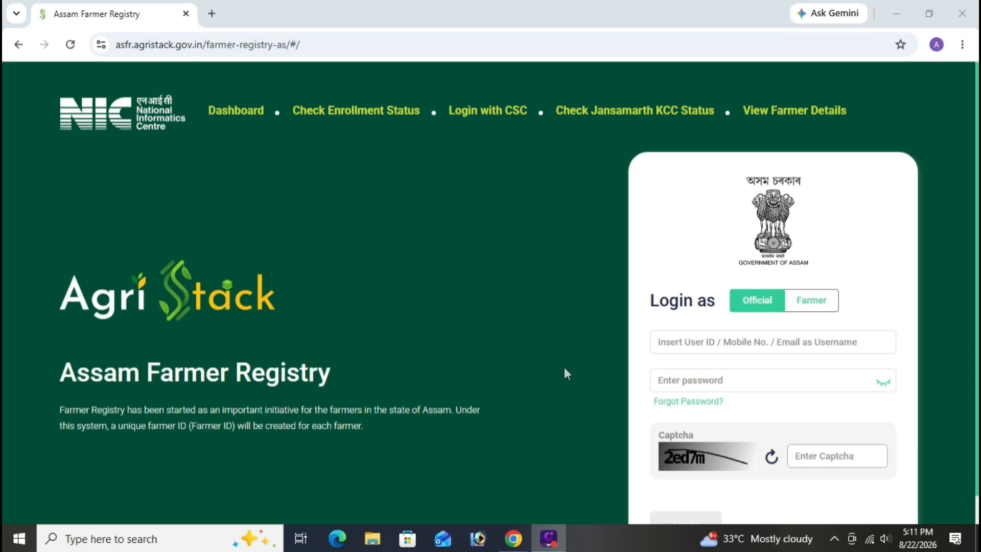
{"action": "scroll", "coordinate": [508, 404], "scroll_direction": "down", "scroll_amount": 1}
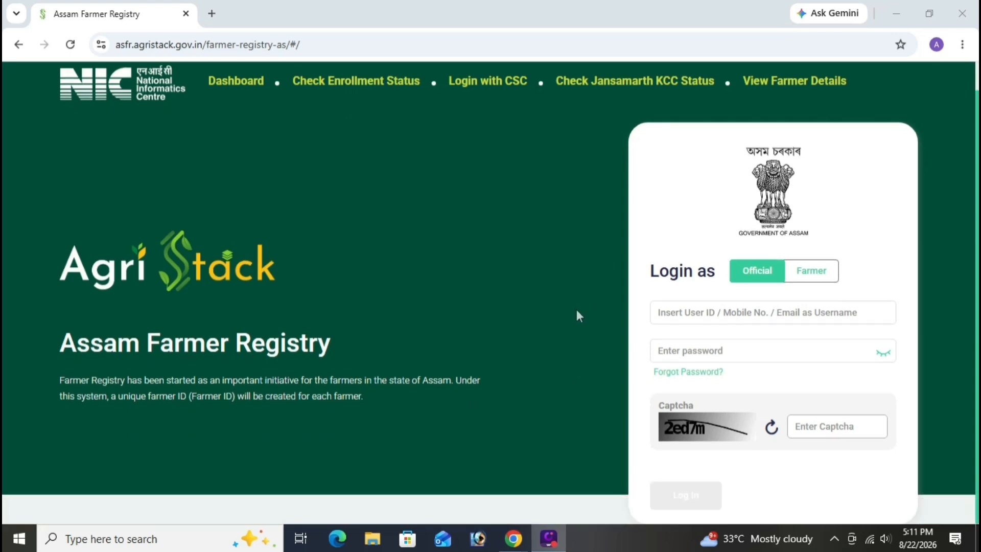
{"action": "scroll", "coordinate": [577, 312], "scroll_direction": "up", "scroll_amount": 1}
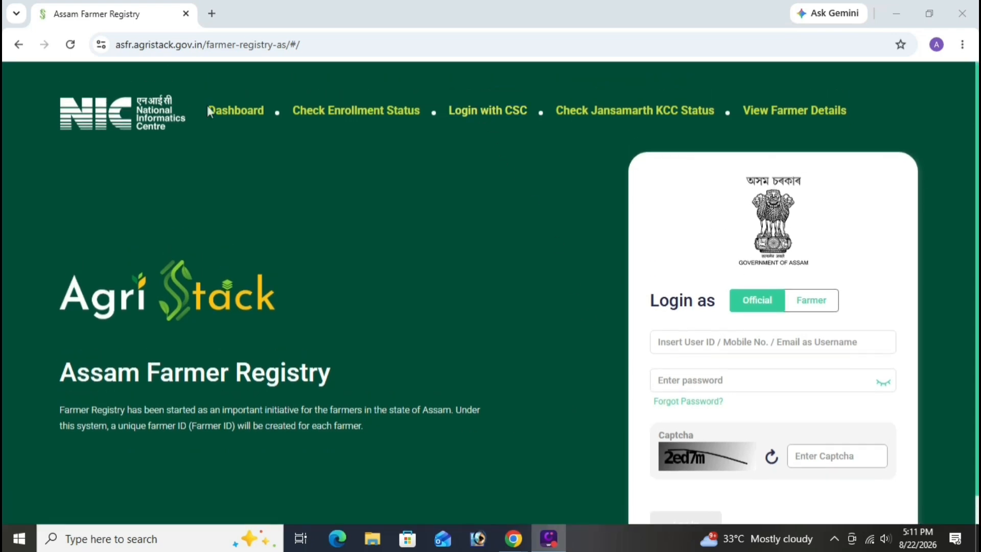
Toggle 'Login as' between Farmer and Official, then try Login with CSC again
{"action": "left_click", "coordinate": [801, 315]}
{"action": "left_click", "coordinate": [764, 307]}
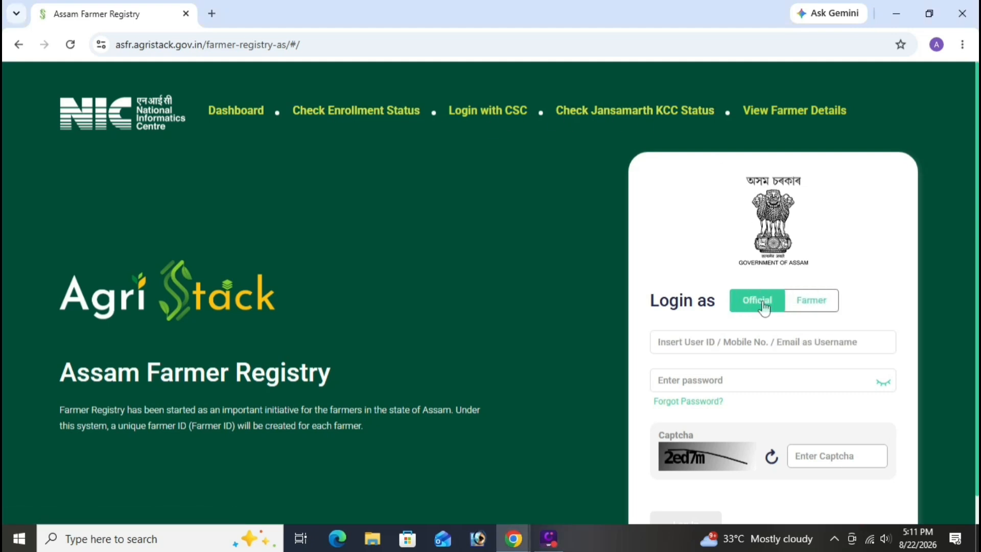
{"action": "left_click", "coordinate": [802, 311]}
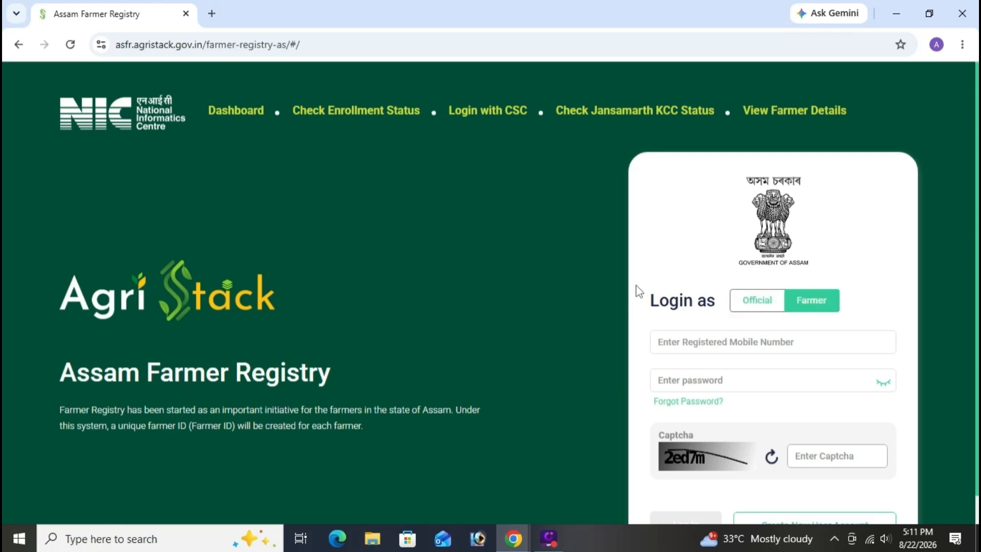
{"action": "left_click", "coordinate": [505, 112]}
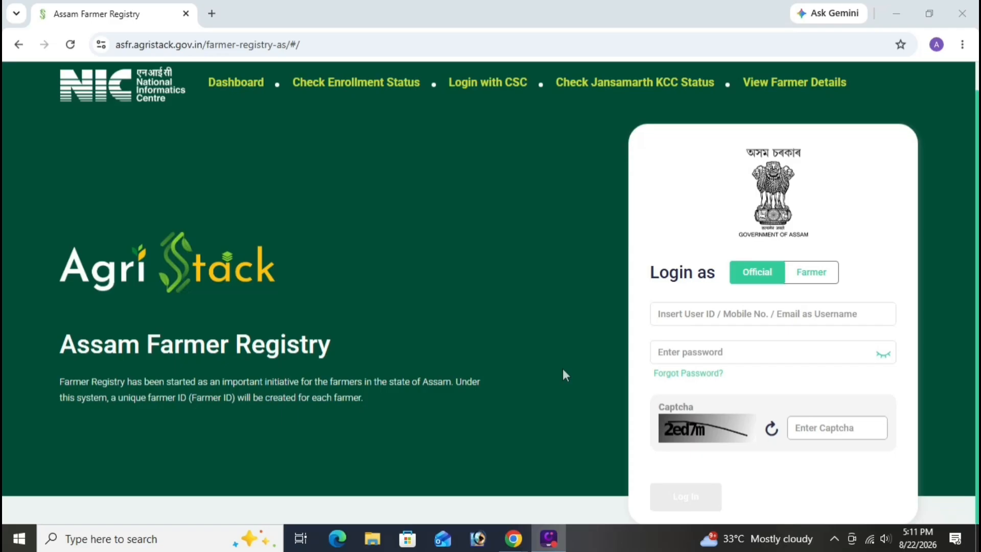
{"action": "scroll", "coordinate": [563, 368], "scroll_direction": "up", "scroll_amount": 1}
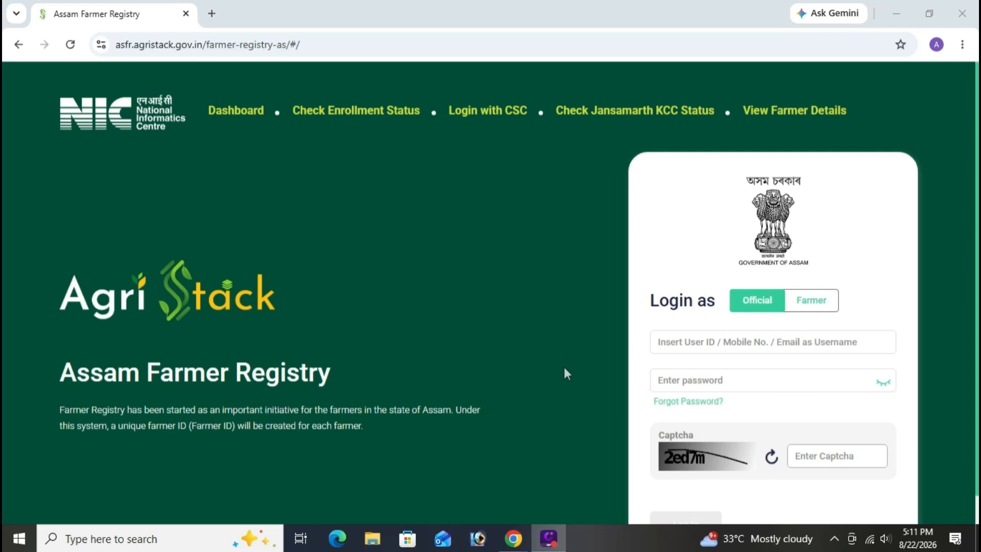
{"action": "scroll", "coordinate": [508, 403], "scroll_direction": "down", "scroll_amount": 1}
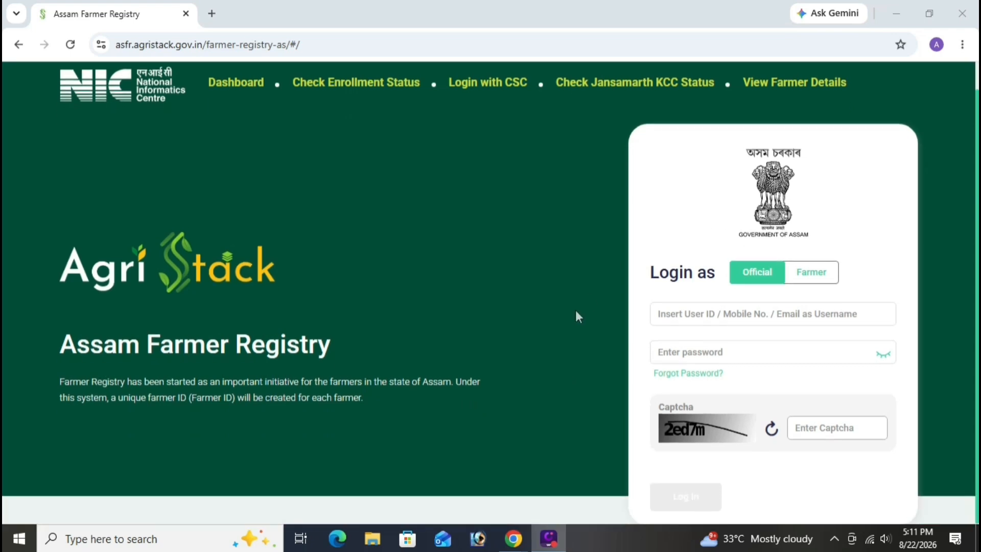
{"action": "scroll", "coordinate": [575, 309], "scroll_direction": "up", "scroll_amount": 1}
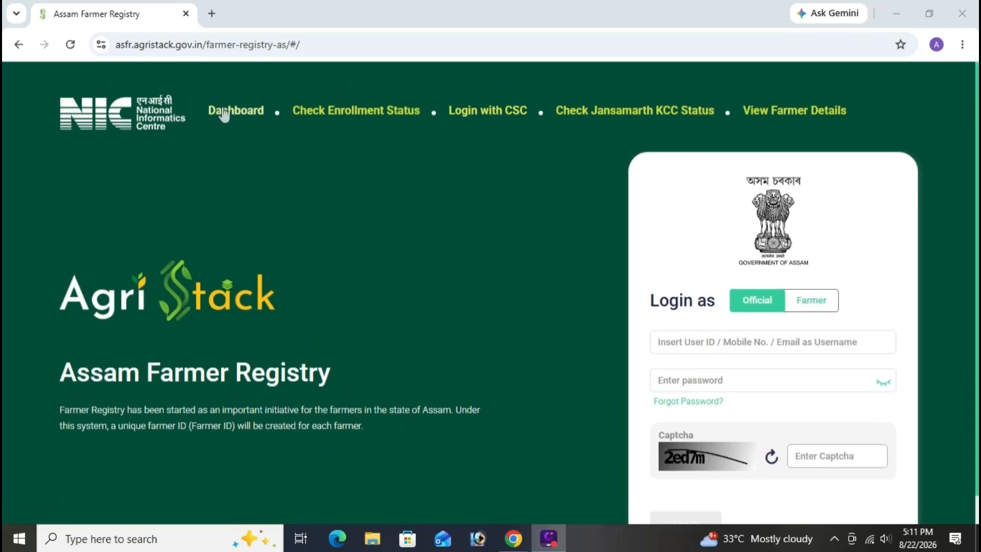
Toggle 'Login as' to Official and back, ending with Farmer selected
{"action": "left_click", "coordinate": [804, 308]}
{"action": "left_click", "coordinate": [763, 307]}
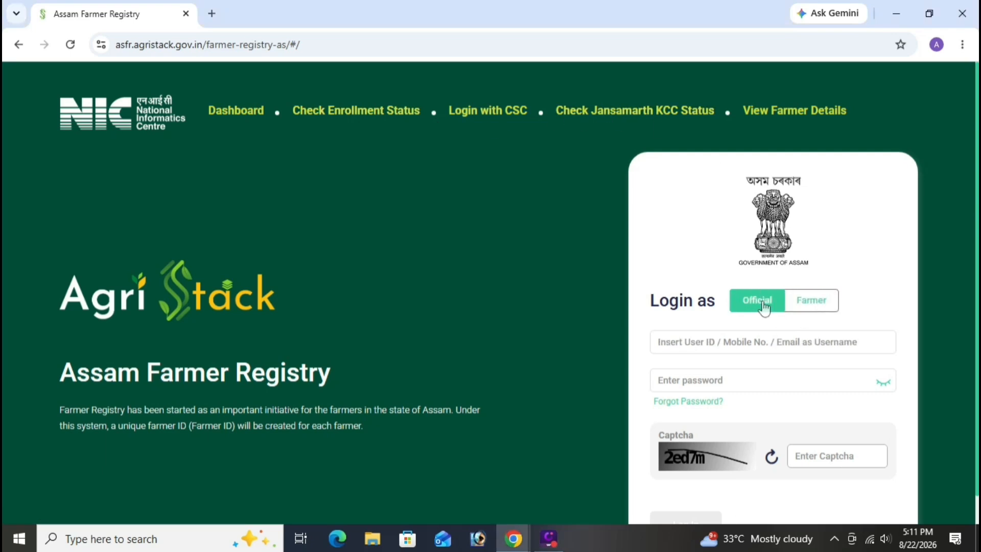
{"action": "left_click", "coordinate": [804, 308]}
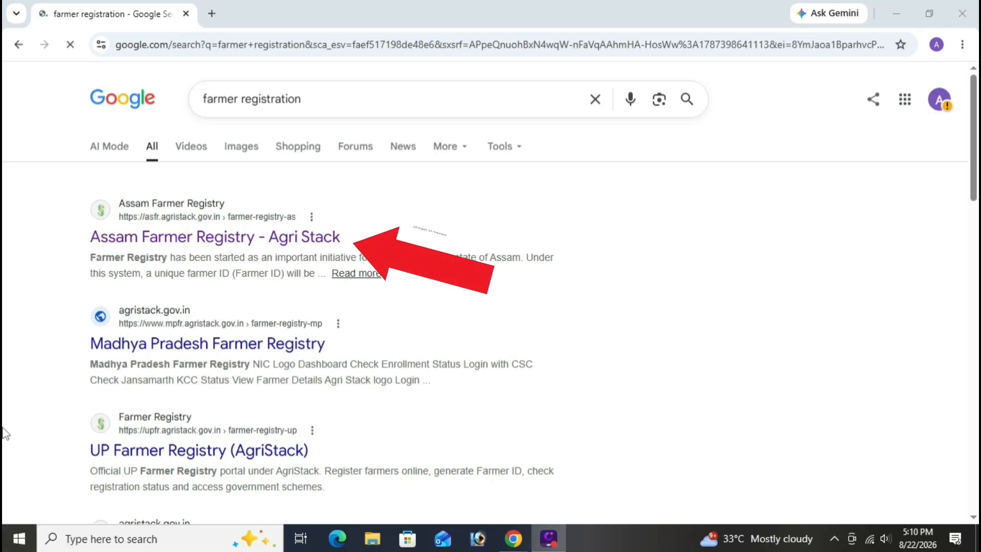
Open the 'Assam Farmer Registry - Agri Stack' result from the farmer registration search
{"action": "left_click", "coordinate": [176, 240]}
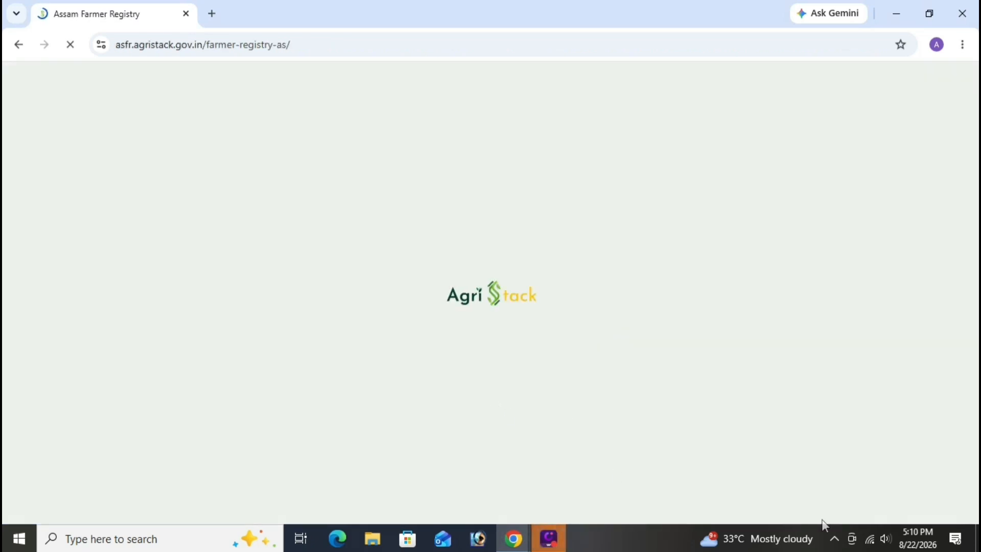
Set 'Login as' to Farmer, then Official, then Farmer so it asks for the mobile number
{"action": "scroll", "coordinate": [561, 367], "scroll_direction": "down", "scroll_amount": 1}
{"action": "scroll", "coordinate": [563, 369], "scroll_direction": "up", "scroll_amount": 1}
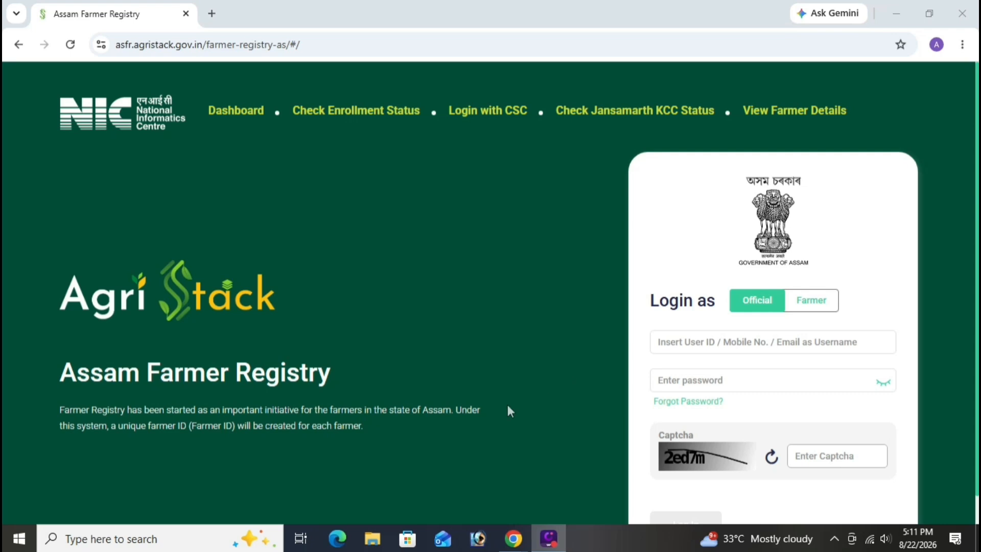
{"action": "scroll", "coordinate": [508, 406], "scroll_direction": "down", "scroll_amount": 1}
{"action": "scroll", "coordinate": [577, 313], "scroll_direction": "up", "scroll_amount": 1}
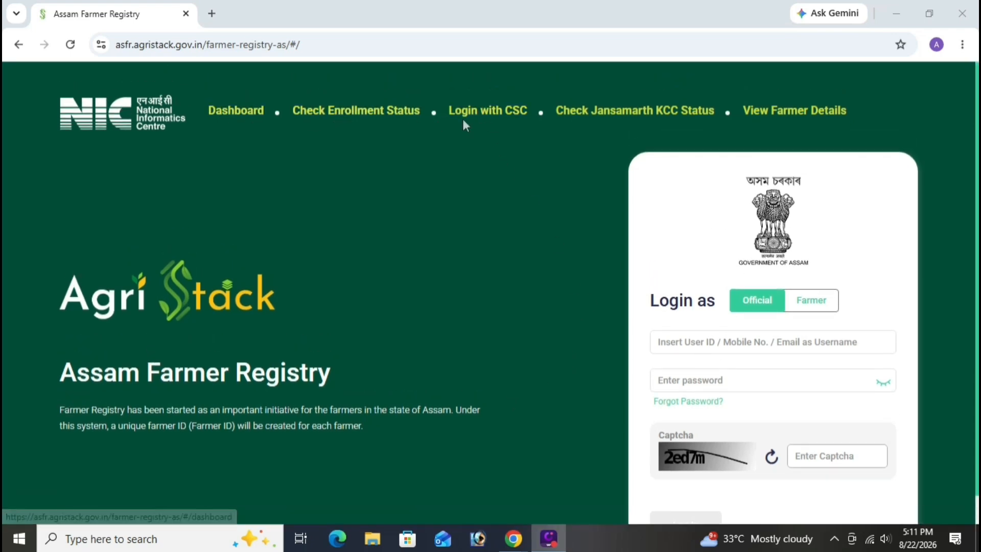
{"action": "left_click", "coordinate": [805, 306]}
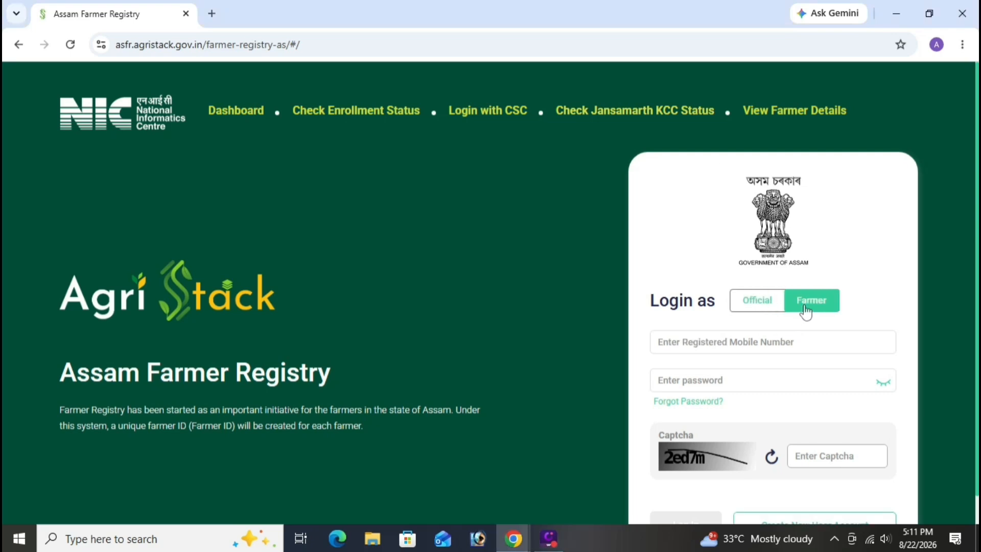
{"action": "left_click", "coordinate": [758, 302]}
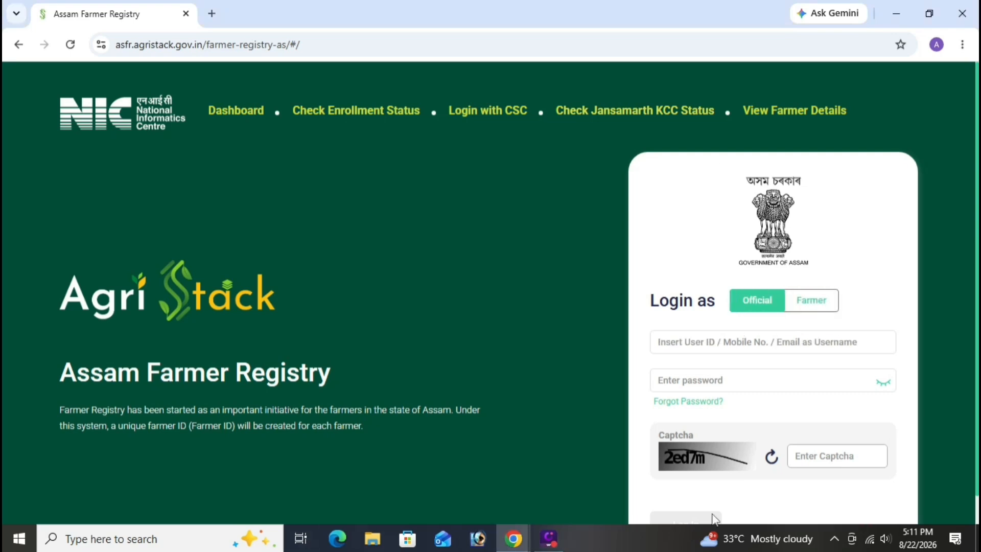
{"action": "left_click", "coordinate": [803, 308]}
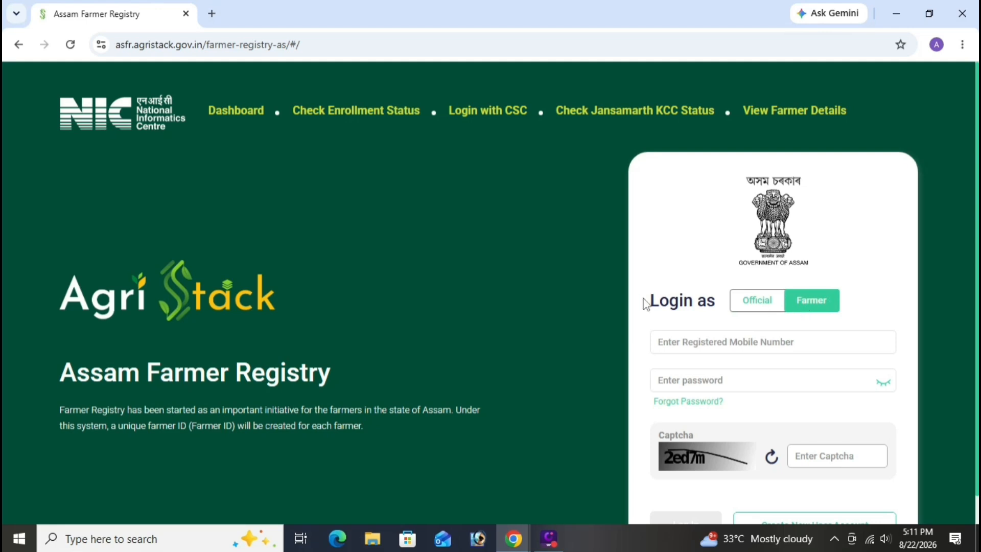
Choose Login with CSC and accept the mandatory CSC guidelines popup with Okay
{"action": "left_click", "coordinate": [505, 113]}
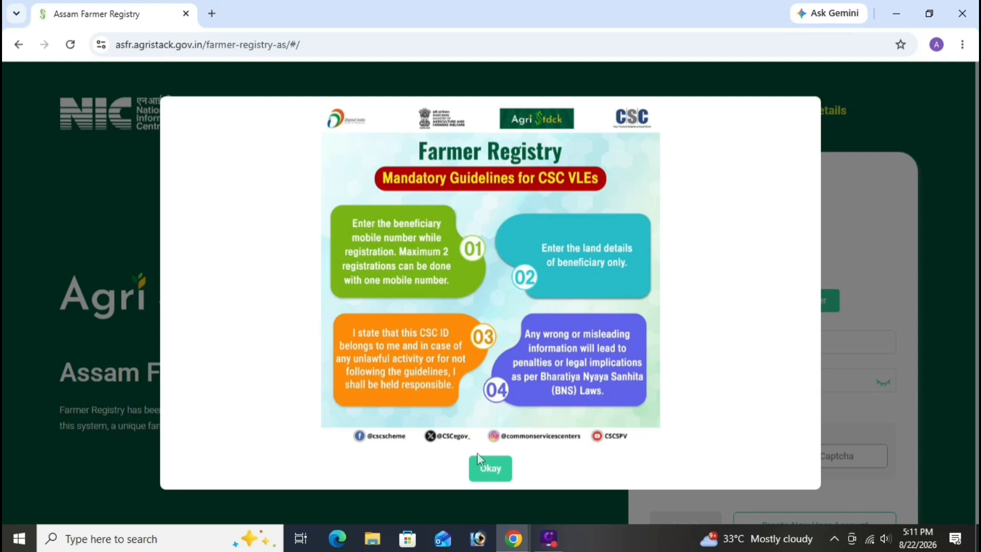
{"action": "left_click", "coordinate": [486, 469]}
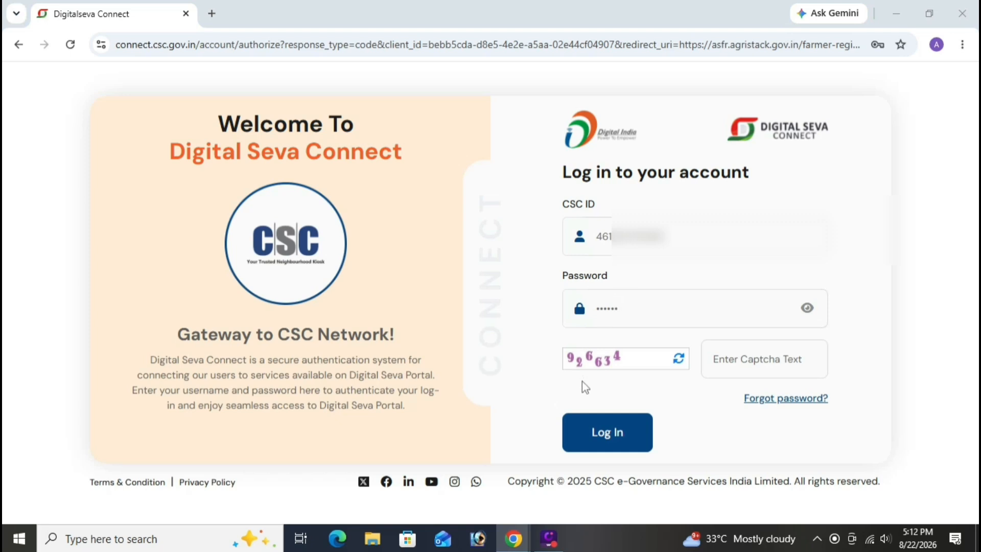
Enter the displayed captcha text and log in to the CSC account on Digital Seva Connect
{"action": "left_click", "coordinate": [734, 357]}
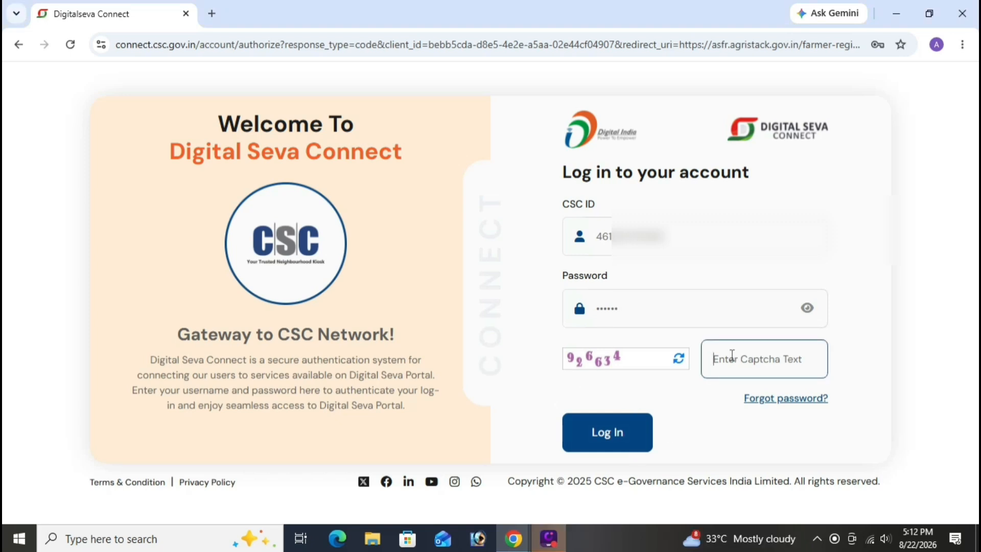
{"action": "type", "text": "926634"}
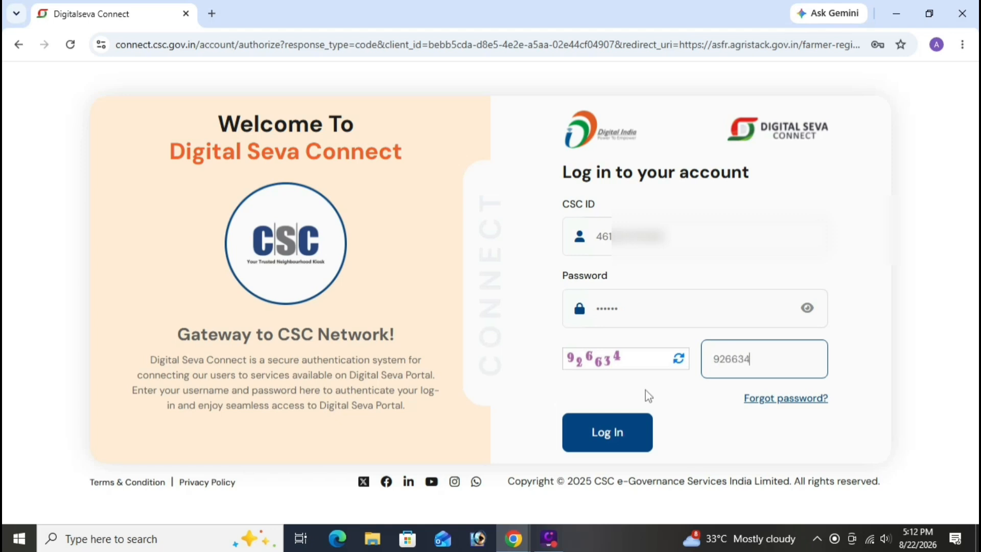
{"action": "left_click", "coordinate": [768, 546]}
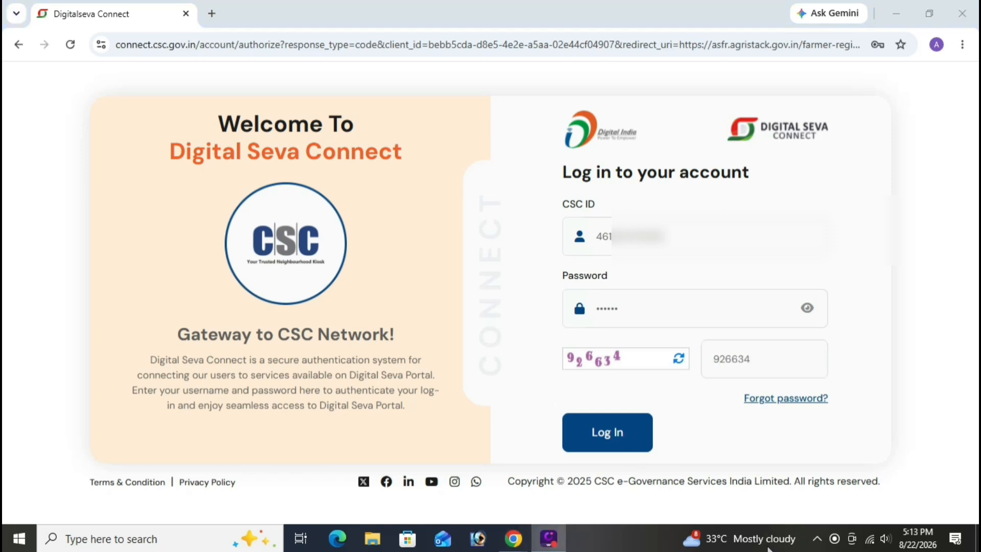
{"action": "left_click", "coordinate": [624, 434]}
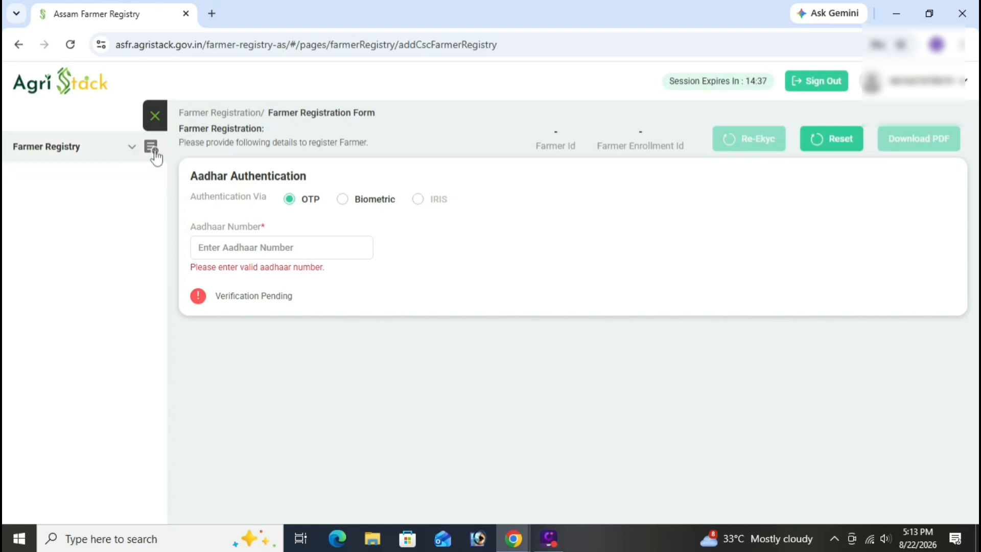
Enter the farmer's Aadhaar number in the Aadhaar Number field and start OTP verification
{"action": "left_click", "coordinate": [240, 249]}
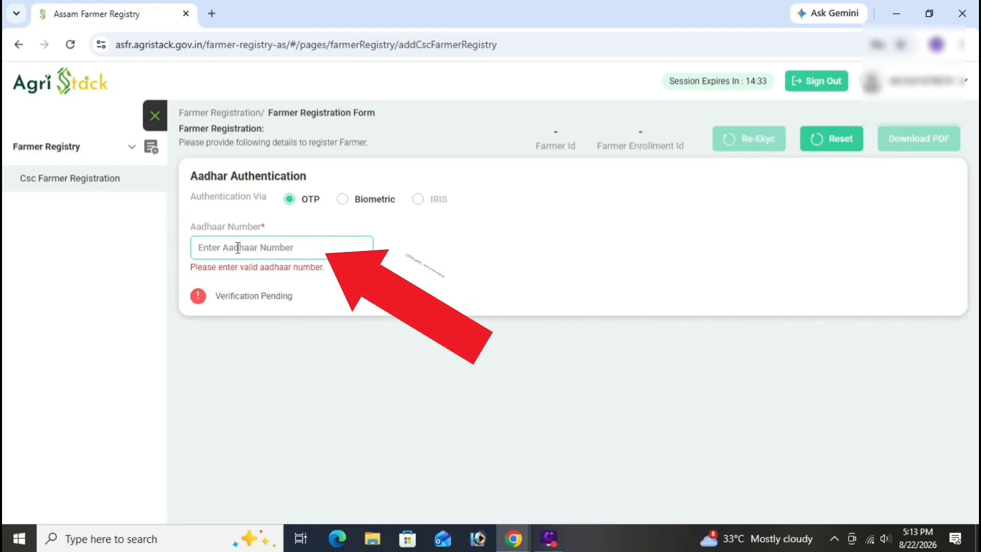
{"action": "type", "text": "229"}
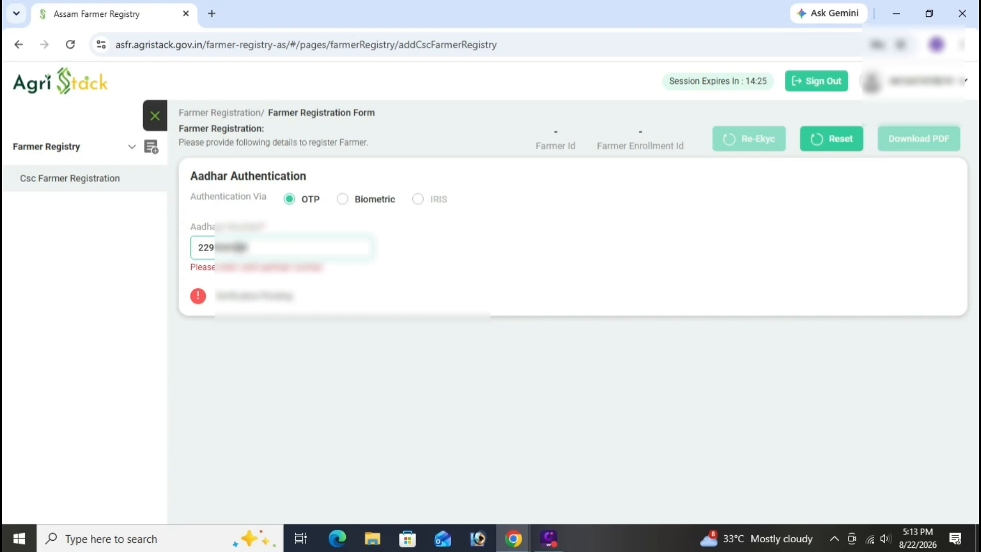
{"action": "type", "text": "•"}
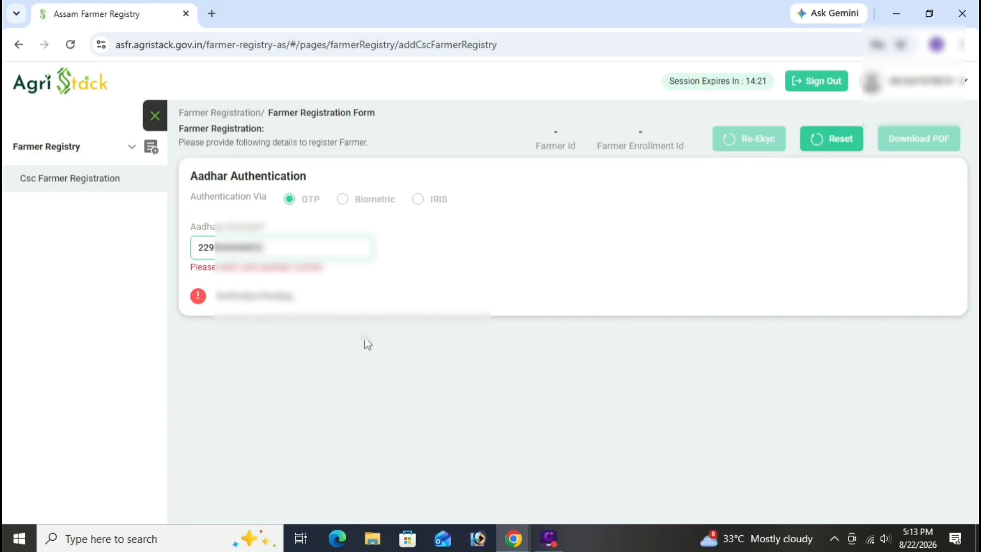
{"action": "left_click", "coordinate": [396, 333]}
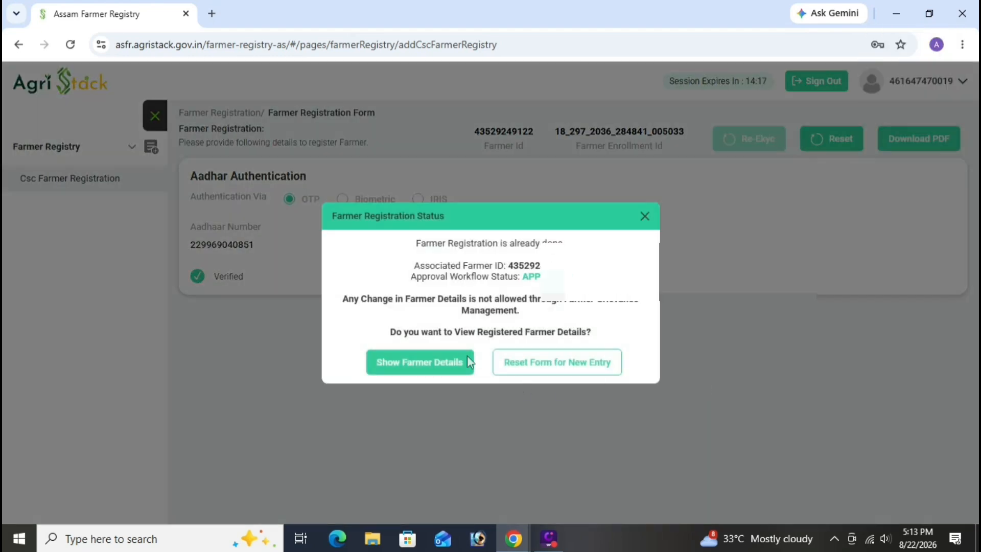
Review the already-registered notice with its associated farmer ID and load the farmer's details
{"action": "mouse_move", "coordinate": [414, 265]}
{"action": "left_mouse_down"}
{"action": "mouse_move", "coordinate": [541, 276]}
{"action": "mouse_move", "coordinate": [564, 289]}
{"action": "left_mouse_up"}
{"action": "left_click", "coordinate": [604, 306]}
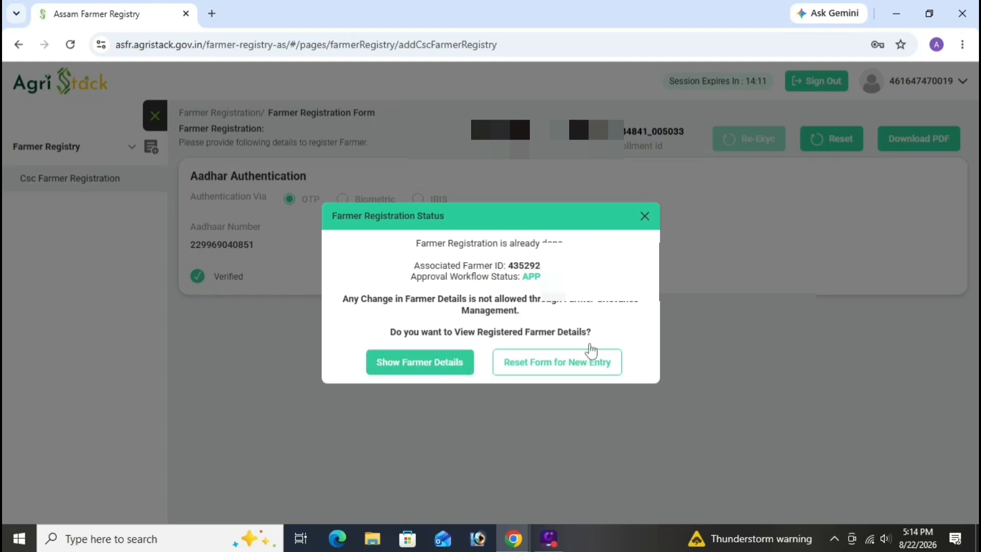
{"action": "left_click", "coordinate": [427, 372]}
{"action": "scroll", "coordinate": [536, 340], "scroll_direction": "down", "scroll_amount": 4}
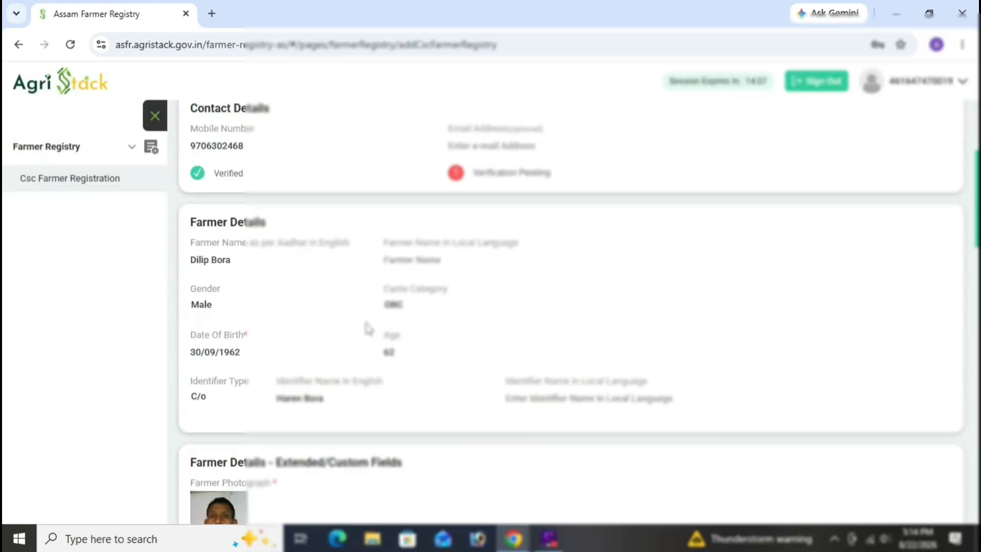
{"action": "scroll", "coordinate": [368, 329], "scroll_direction": "down", "scroll_amount": 12}
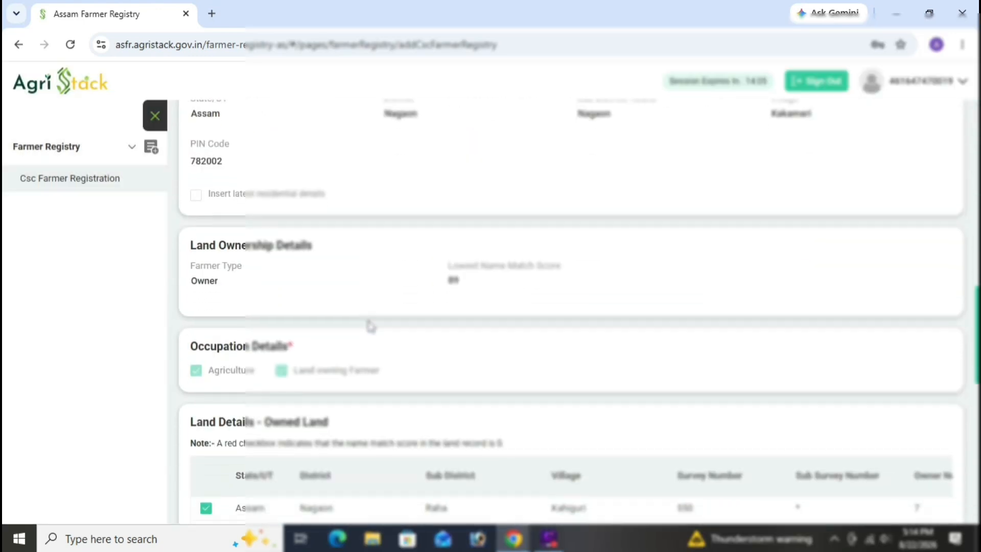
{"action": "scroll", "coordinate": [370, 326], "scroll_direction": "down", "scroll_amount": 10}
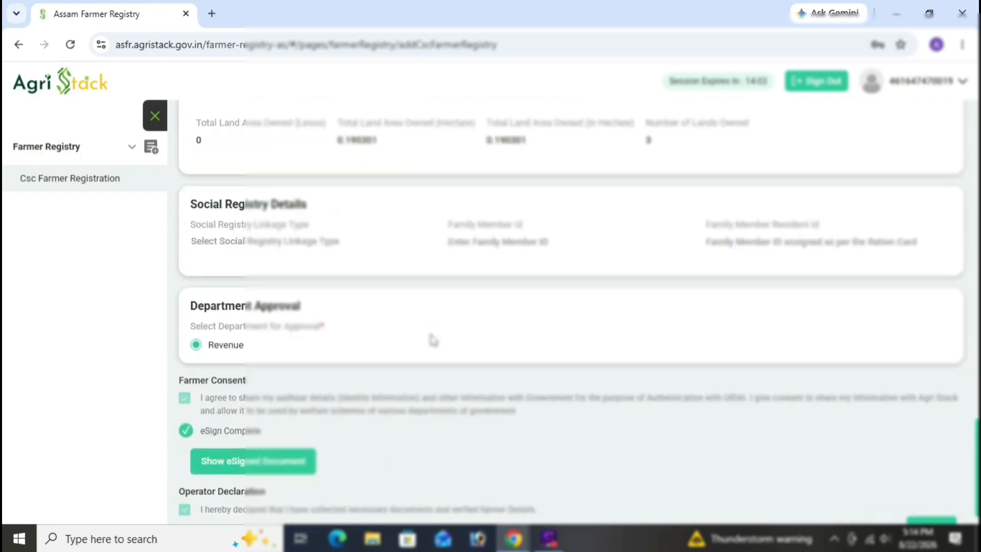
{"action": "scroll", "coordinate": [511, 411], "scroll_direction": "up", "scroll_amount": 8}
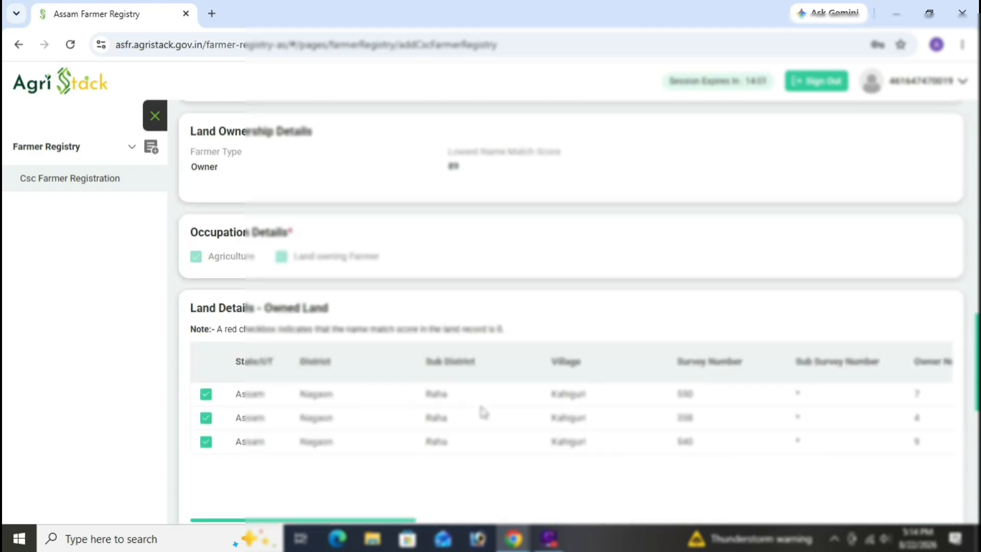
{"action": "scroll", "coordinate": [478, 403], "scroll_direction": "up", "scroll_amount": 10}
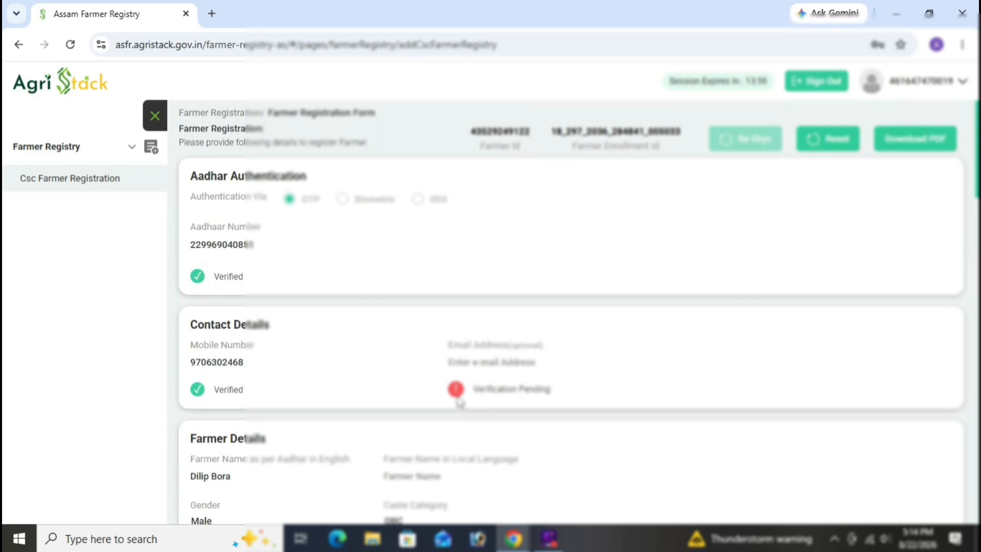
{"action": "left_click_drag", "start_coordinate": [470, 131], "coordinate": [682, 131]}
{"action": "left_click", "coordinate": [532, 136]}
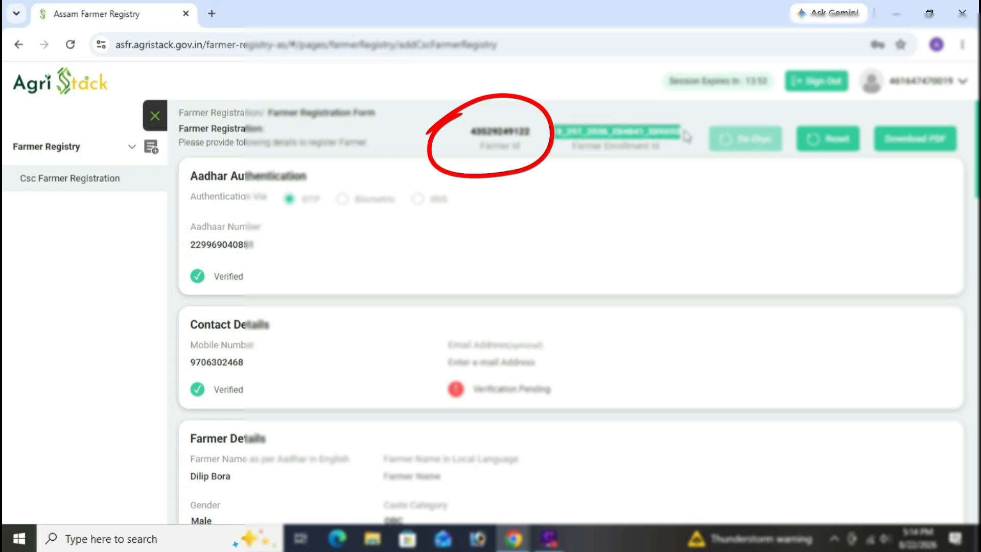
{"action": "left_click", "coordinate": [671, 187]}
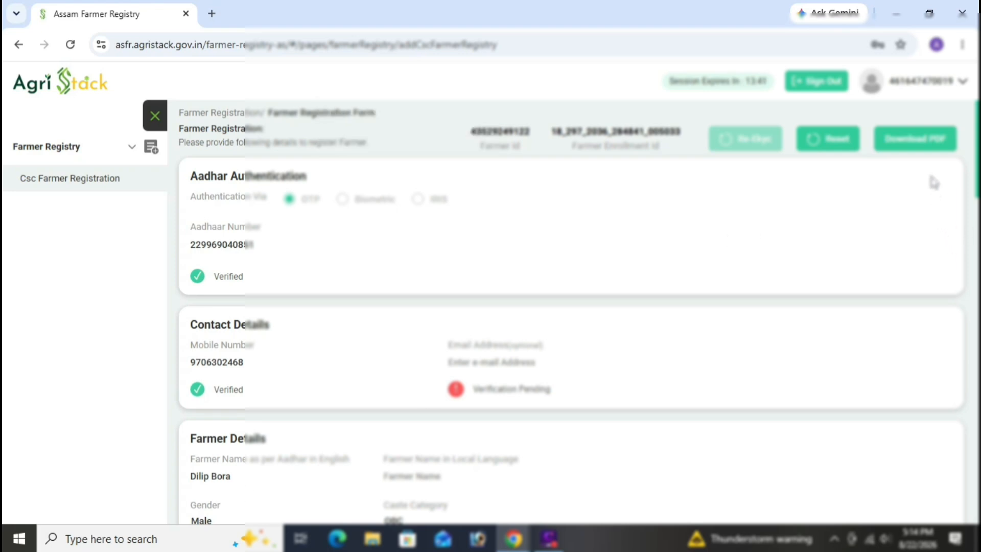
Download the registration as a PDF and open it from Chrome's recent downloads list
{"action": "left_click", "coordinate": [923, 143]}
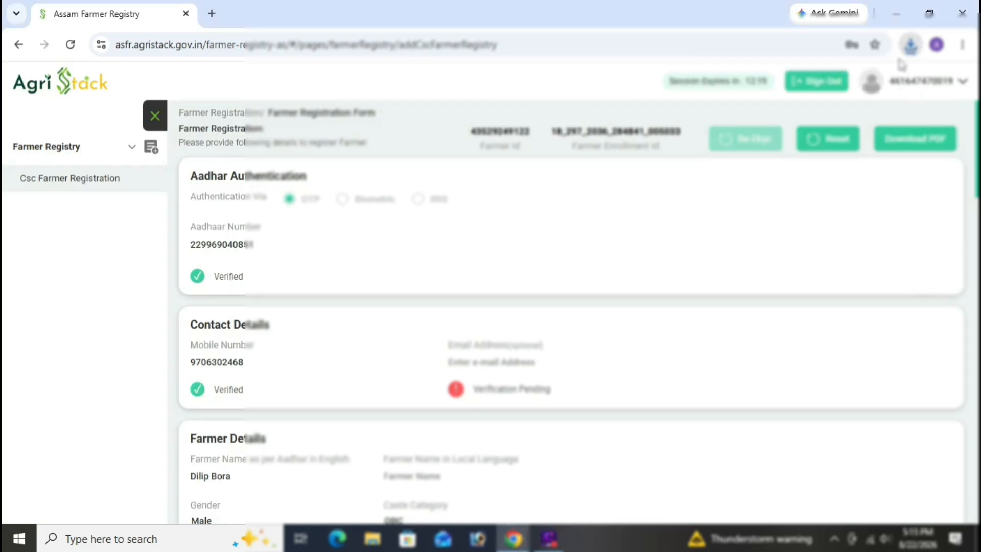
{"action": "left_click", "coordinate": [910, 45]}
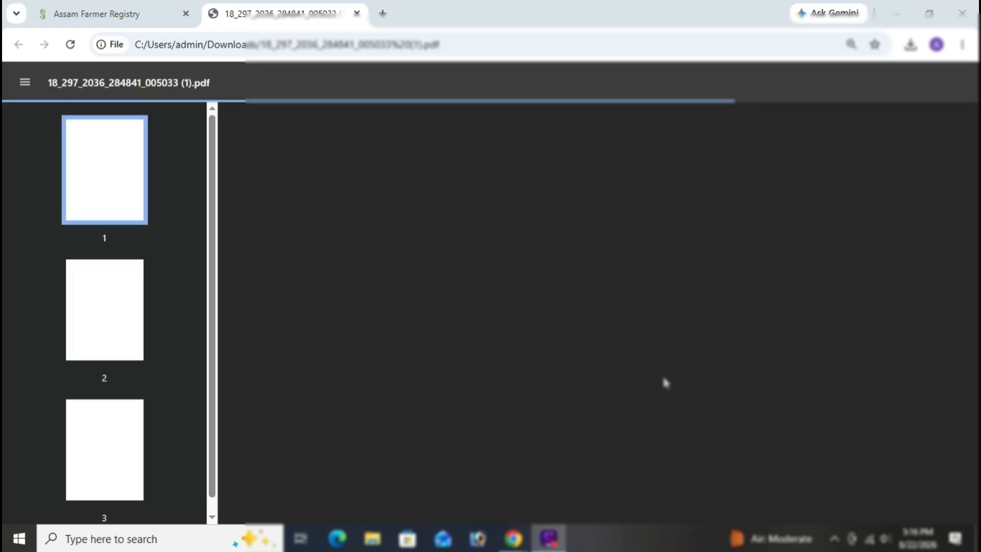
Scroll through all three pages of the registration PDF and open its print dialog
{"action": "scroll", "coordinate": [666, 383], "scroll_direction": "down", "scroll_amount": 3}
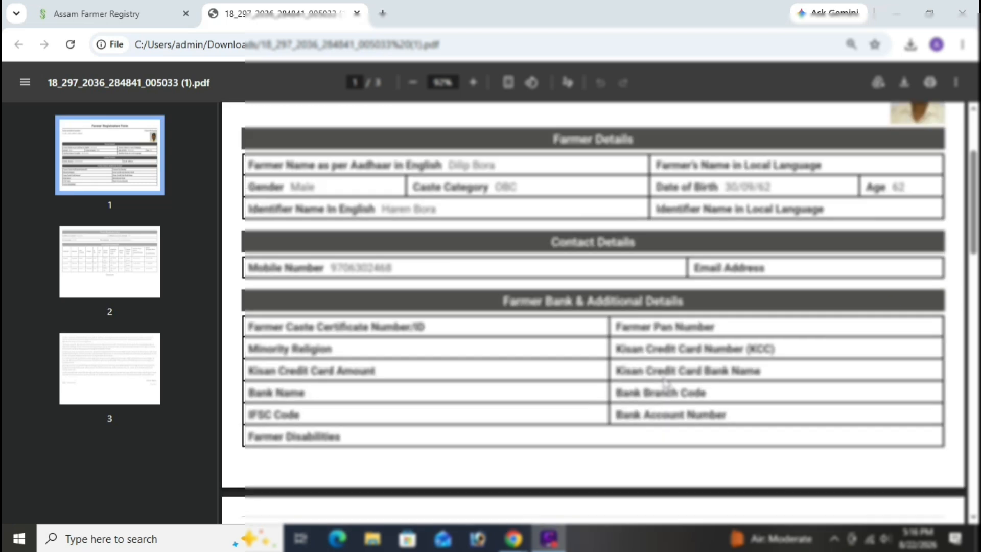
{"action": "scroll", "coordinate": [664, 379], "scroll_direction": "down", "scroll_amount": 1}
{"action": "scroll", "coordinate": [664, 379], "scroll_direction": "up", "scroll_amount": 3}
{"action": "scroll", "coordinate": [664, 379], "scroll_direction": "down", "scroll_amount": 4}
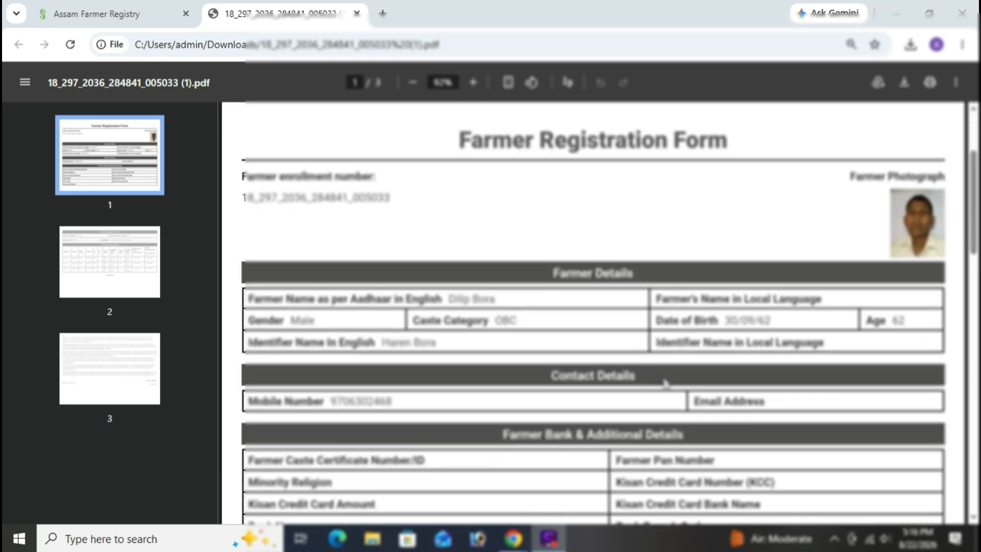
{"action": "scroll", "coordinate": [664, 379], "scroll_direction": "down", "scroll_amount": 8}
{"action": "scroll", "coordinate": [666, 383], "scroll_direction": "up", "scroll_amount": 2}
{"action": "scroll", "coordinate": [666, 383], "scroll_direction": "down", "scroll_amount": 9}
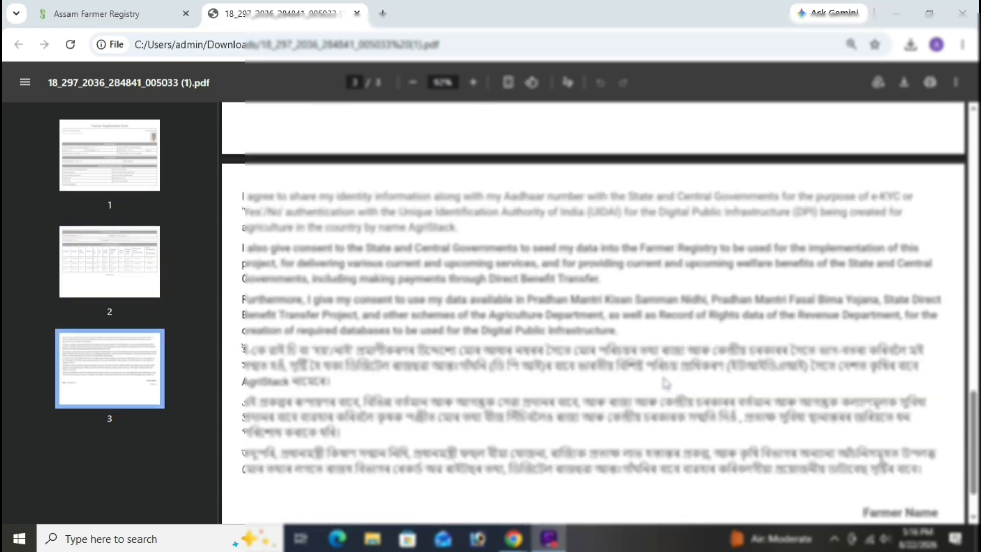
{"action": "scroll", "coordinate": [665, 383], "scroll_direction": "up", "scroll_amount": 10}
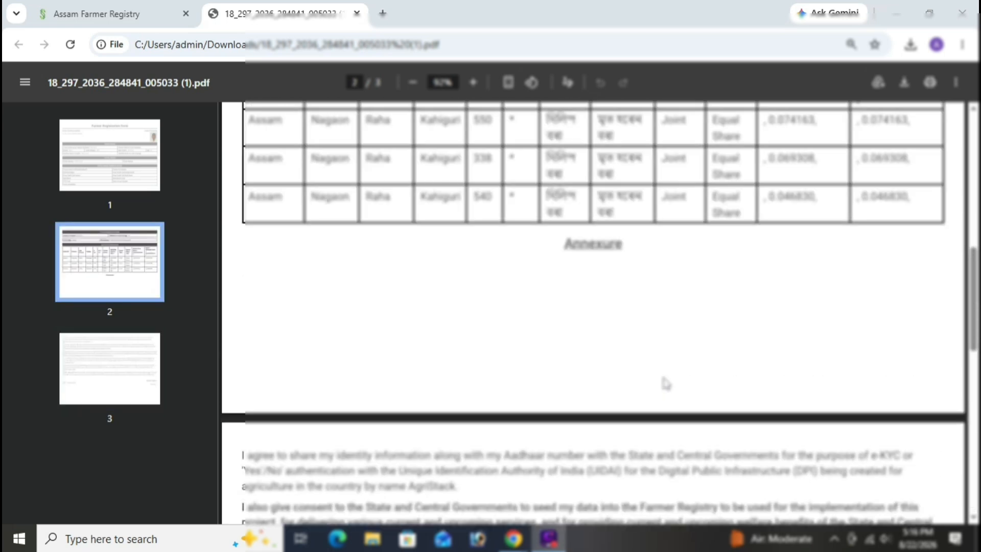
{"action": "scroll", "coordinate": [665, 383], "scroll_direction": "up", "scroll_amount": 8}
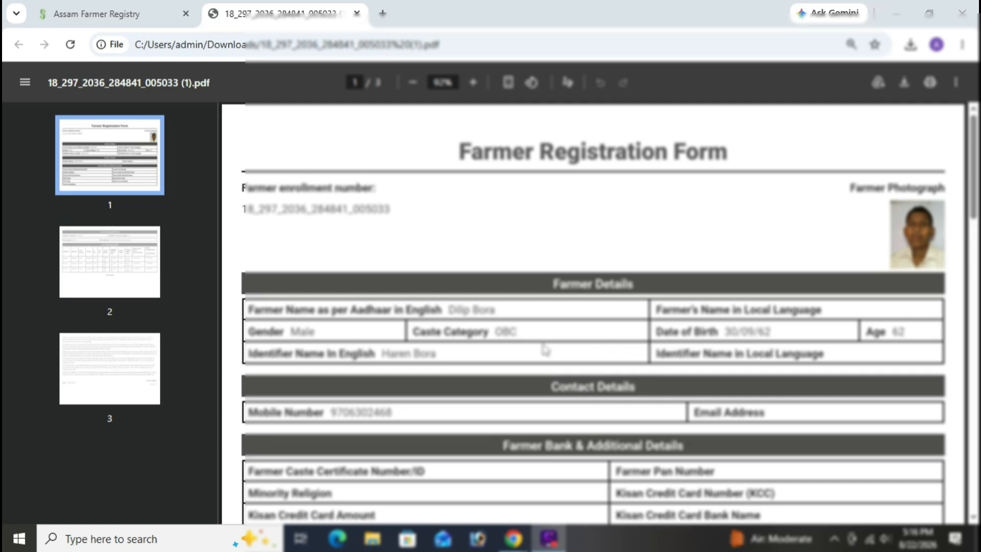
{"action": "scroll", "coordinate": [545, 351], "scroll_direction": "down", "scroll_amount": 1}
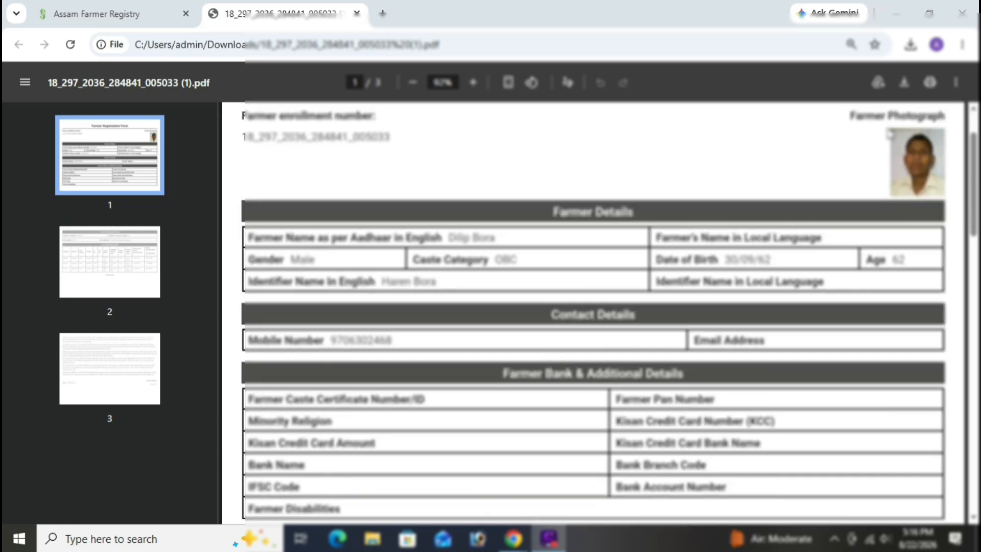
{"action": "left_click", "coordinate": [930, 82]}
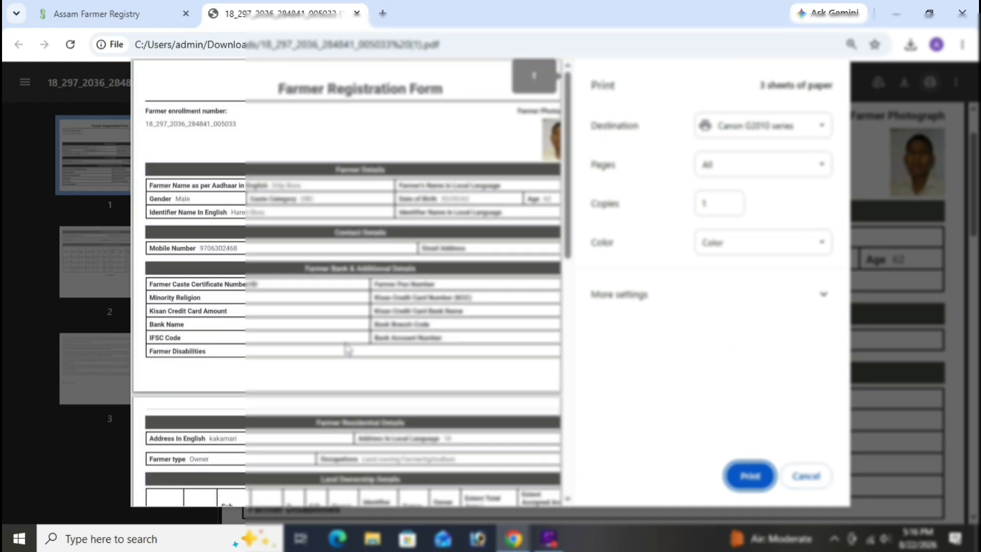
Scroll the print preview, then close the PDF tab with Ctrl+W to return to the registry form
{"action": "scroll", "coordinate": [347, 350], "scroll_direction": "down", "scroll_amount": 10}
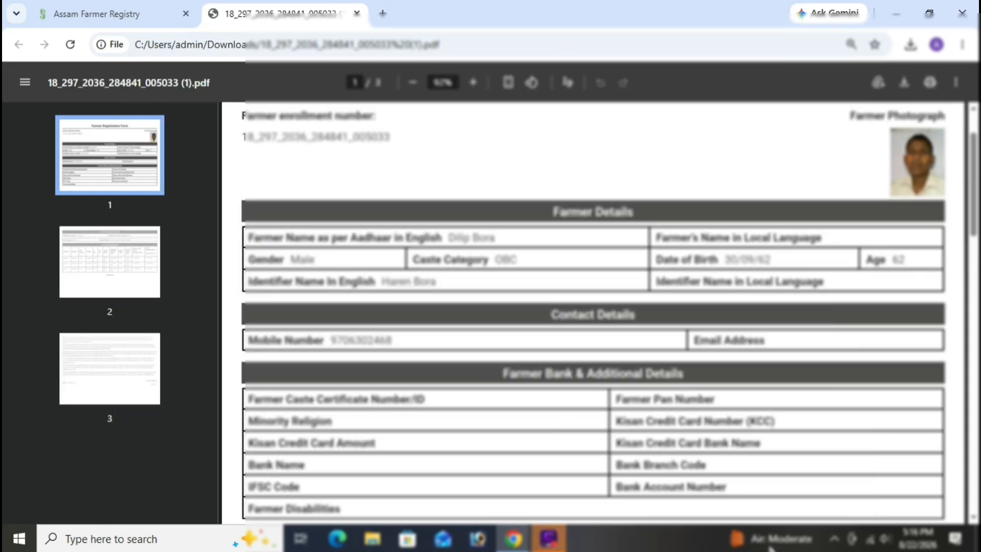
{"action": "key", "text": "ctrl+w"}
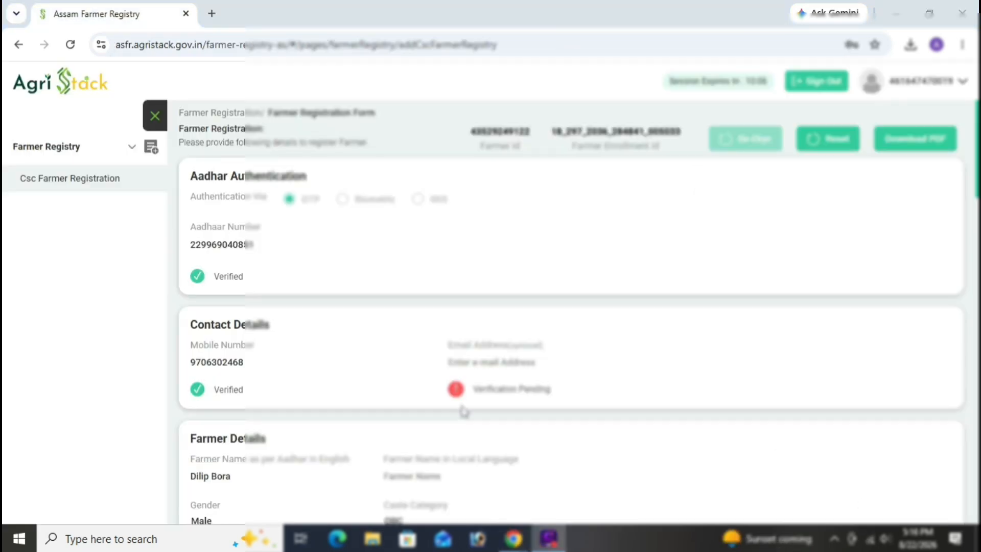
Scroll up and down through the retrieved farmer registration form to review its details
{"action": "scroll", "coordinate": [464, 411], "scroll_direction": "down", "scroll_amount": 20}
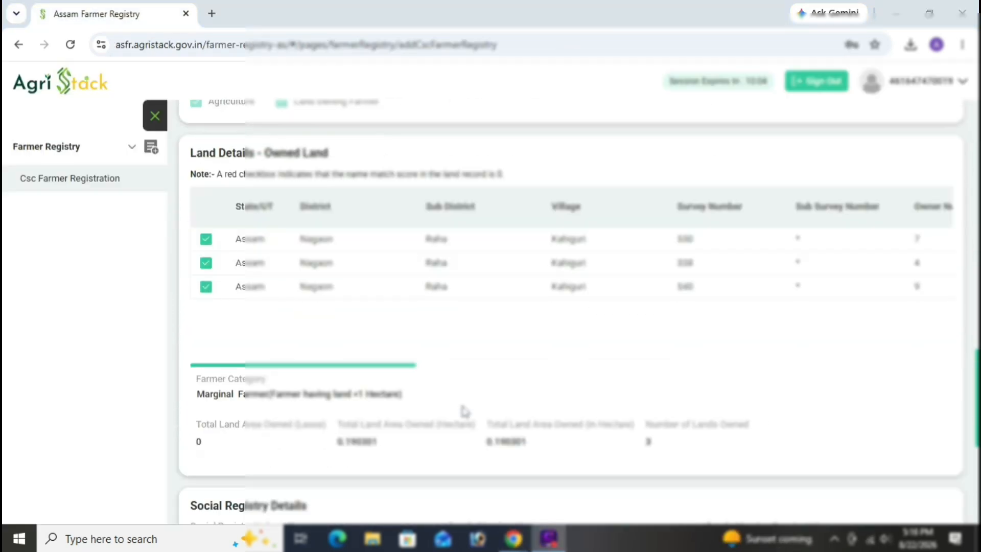
{"action": "scroll", "coordinate": [464, 411], "scroll_direction": "up", "scroll_amount": 15}
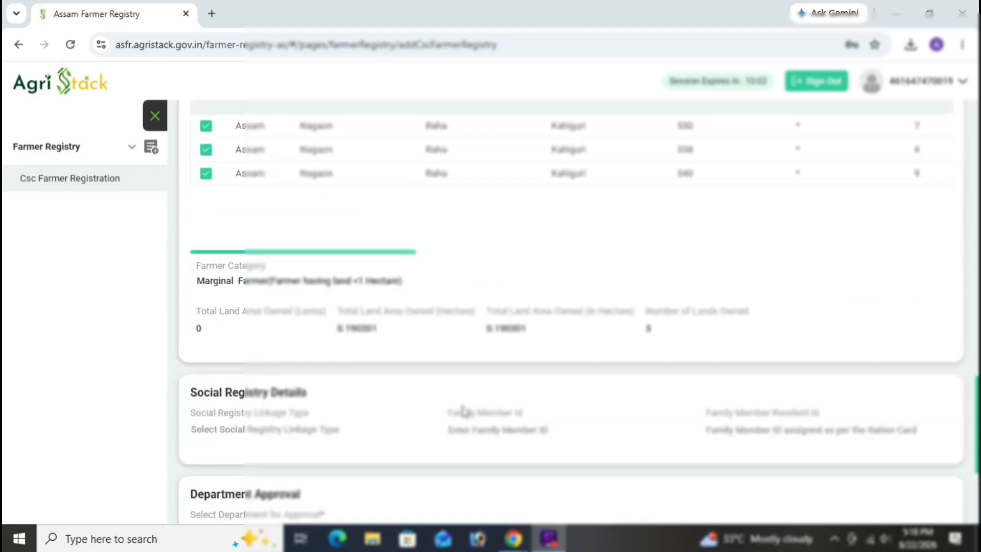
{"action": "scroll", "coordinate": [464, 408], "scroll_direction": "up", "scroll_amount": 10}
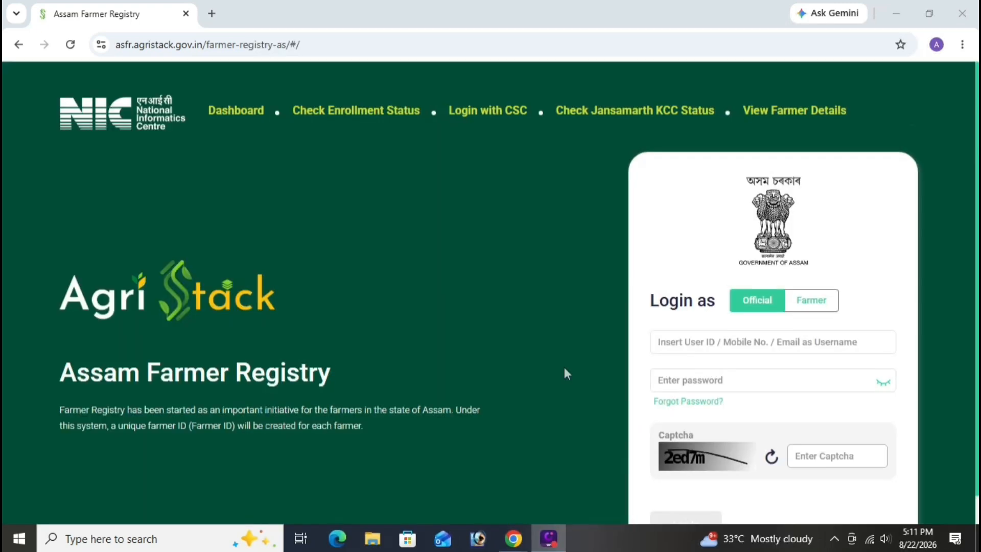
{"action": "scroll", "coordinate": [508, 403], "scroll_direction": "down", "scroll_amount": 1}
{"action": "scroll", "coordinate": [567, 286], "scroll_direction": "up", "scroll_amount": 1}
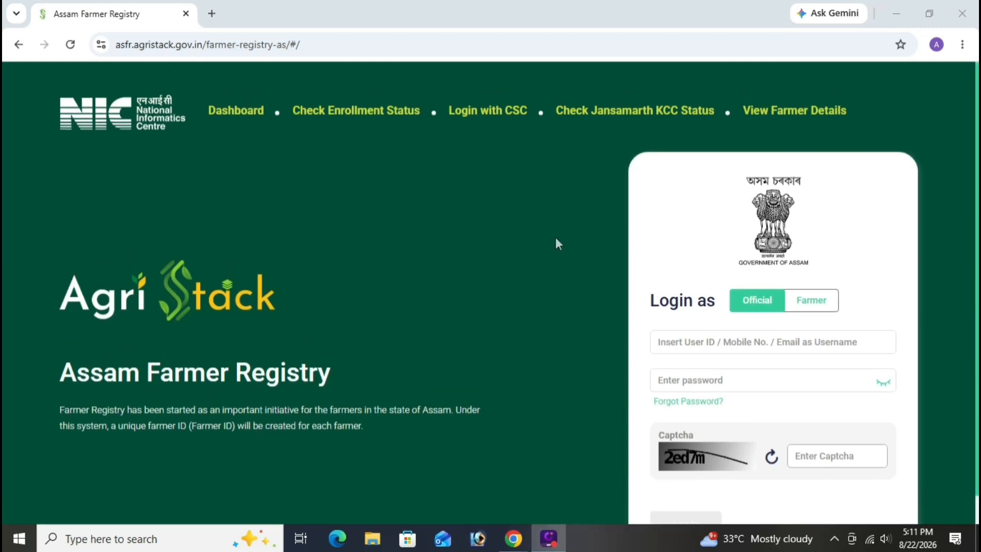